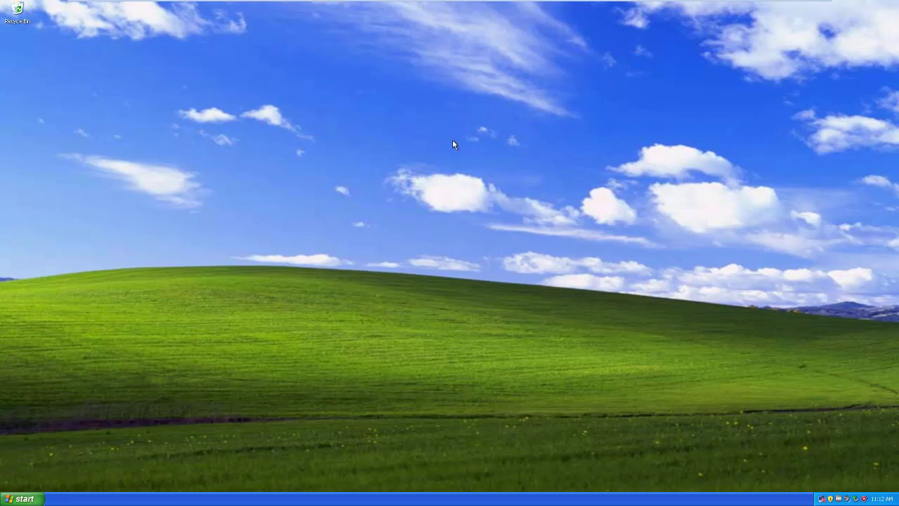
- Open the Windows XP guest's network connections and select the Local Area Connection
right_click(822, 499)
left_click(787, 494)
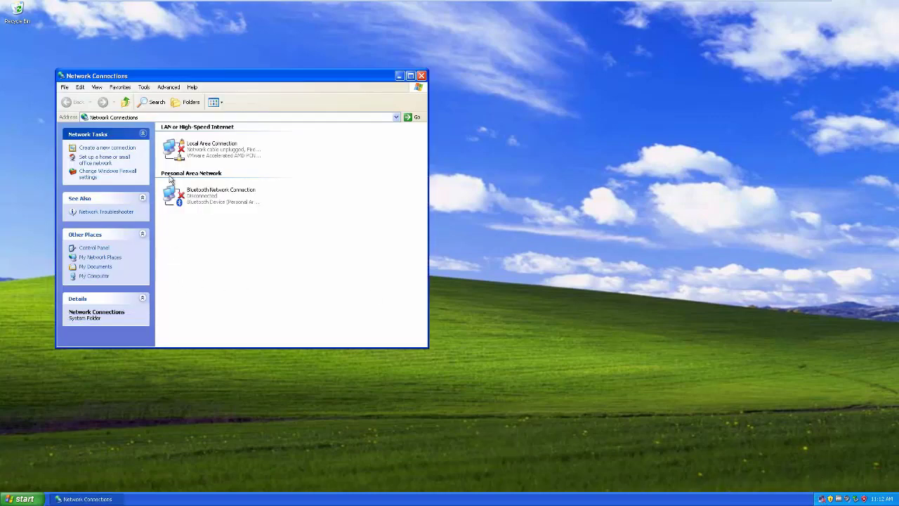
left_click(173, 152)
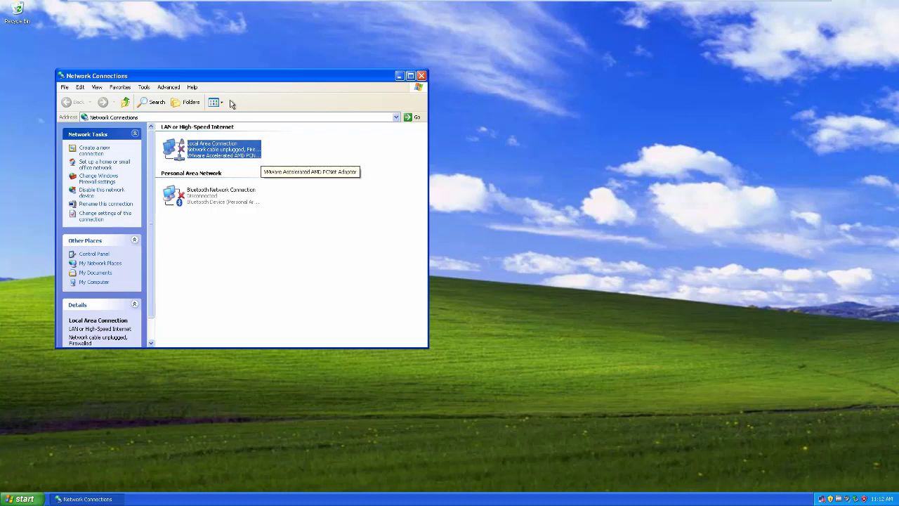
- Check the Network Adapter's connection type in the virtual machine settings, then close them without changes
key("shift")
mouse_move(189, 4)
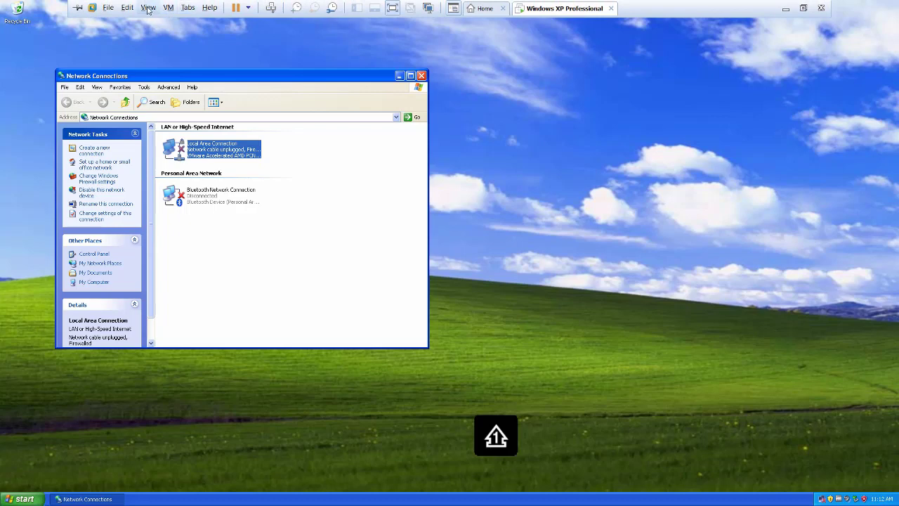
left_click(169, 8)
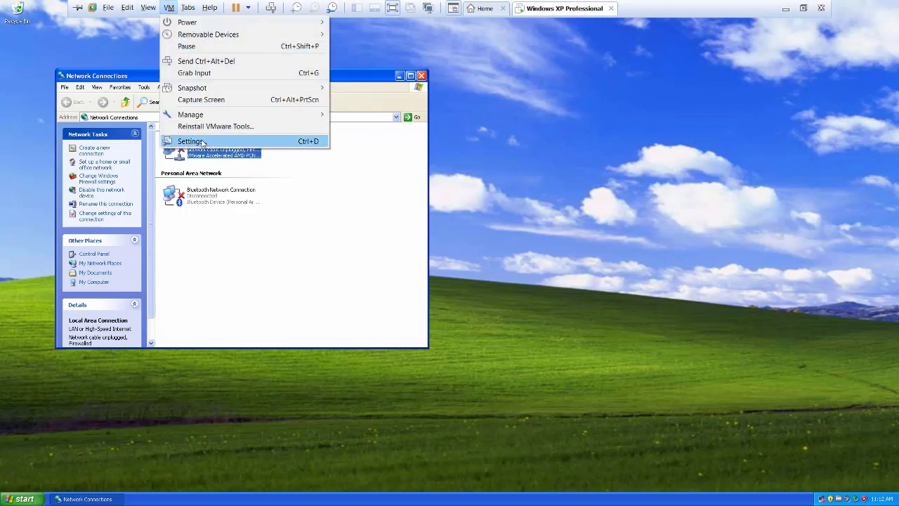
left_click(204, 141)
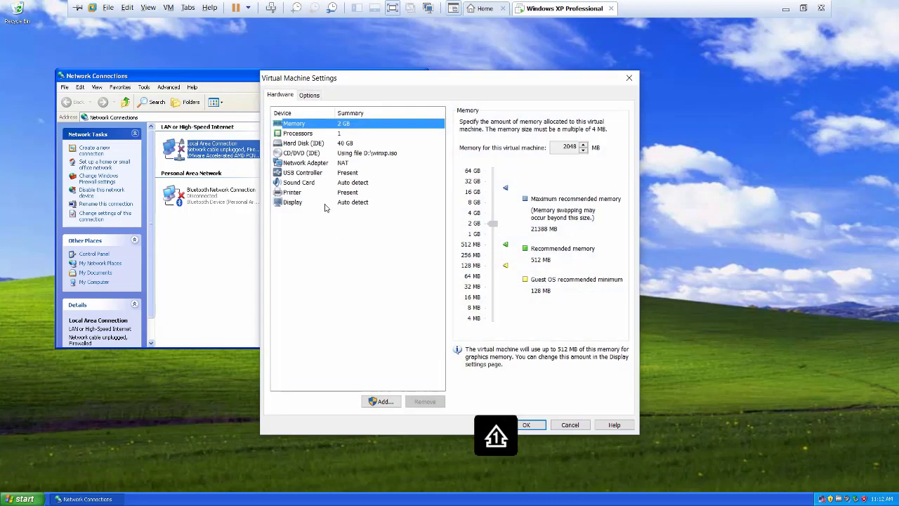
left_click(308, 164)
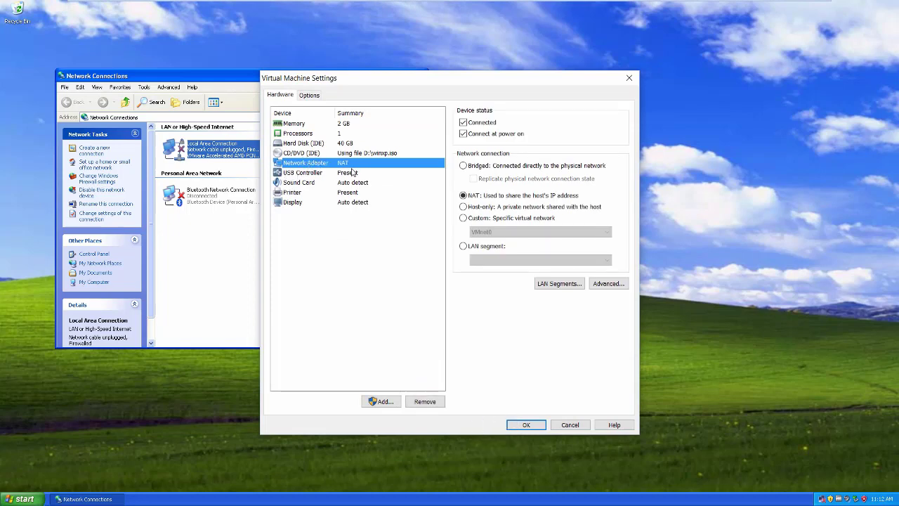
left_click(568, 425)
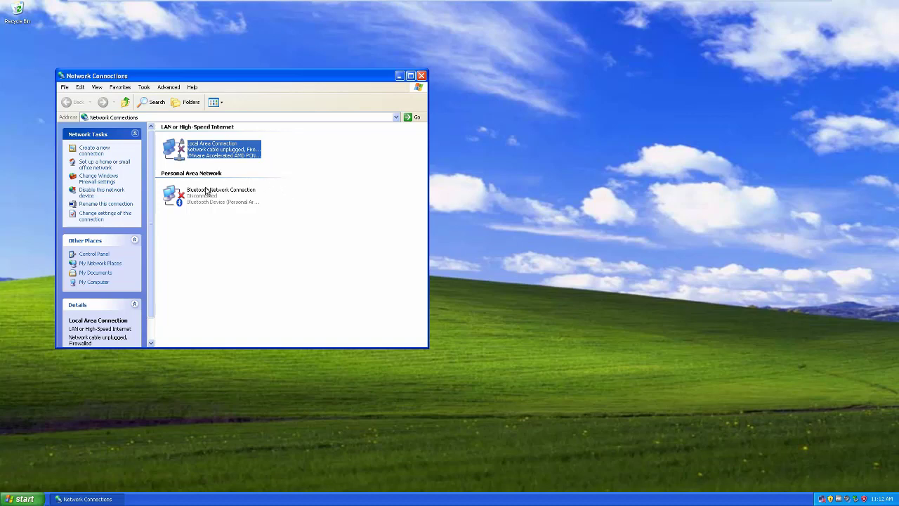
- Open the Virtual Network Editor with administrator rights to change settings, and view the VMnet1 network on the host desktop
left_click(127, 8)
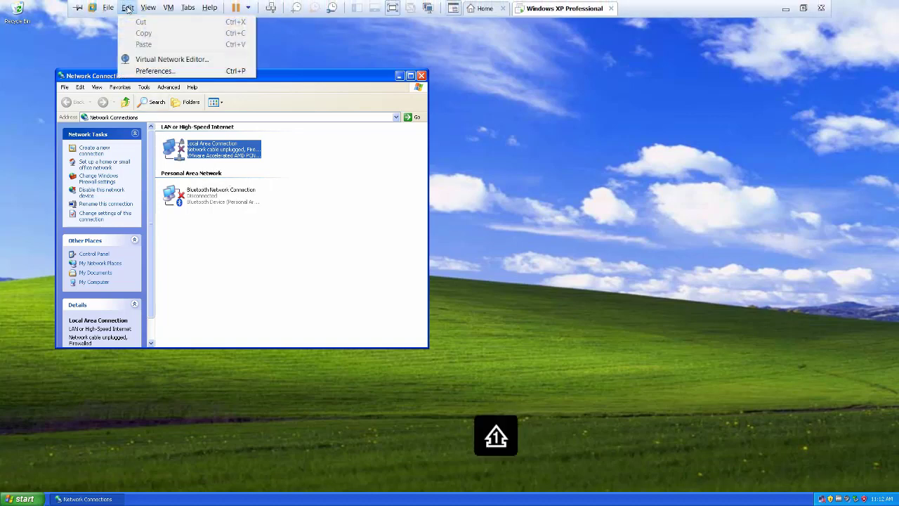
left_click(167, 59)
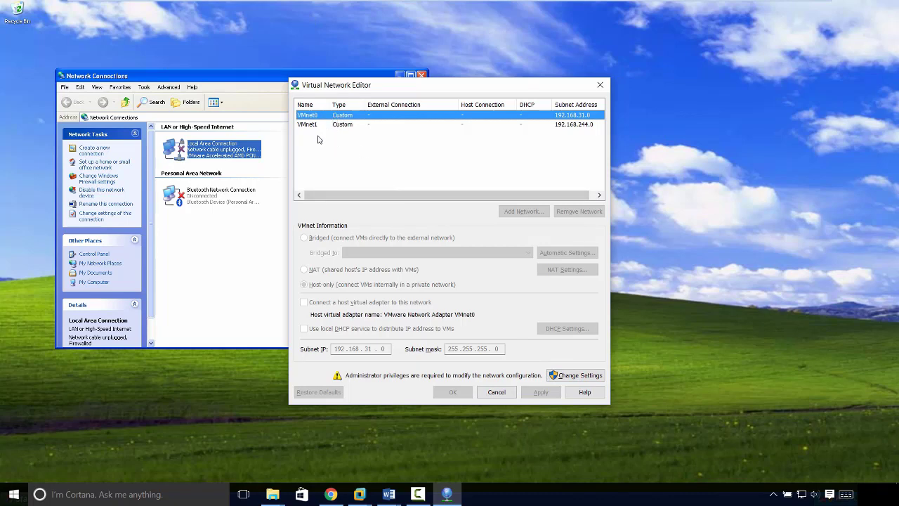
left_click(559, 375)
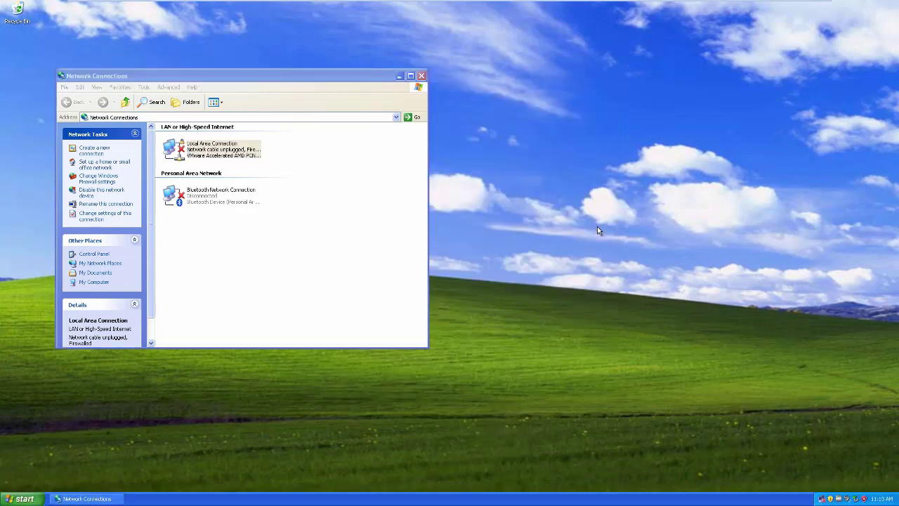
mouse_move(697, 4)
left_click(786, 8)
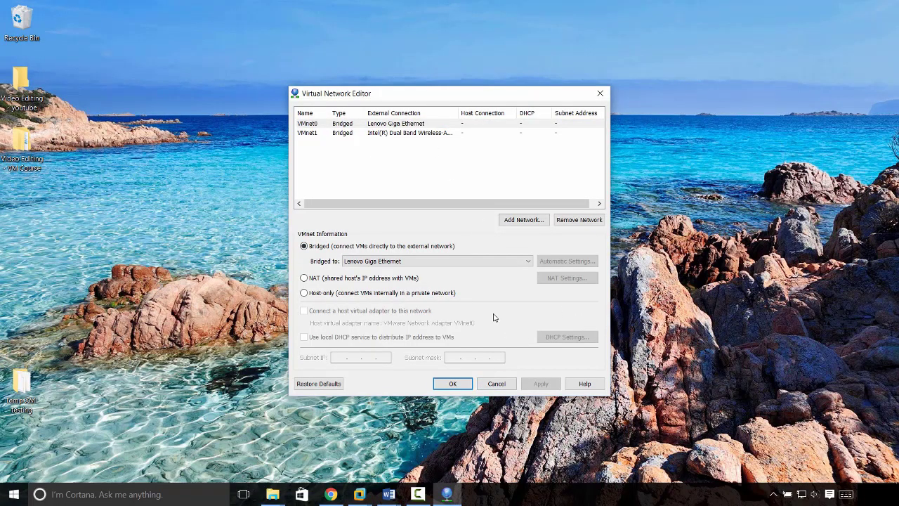
left_click(344, 132)
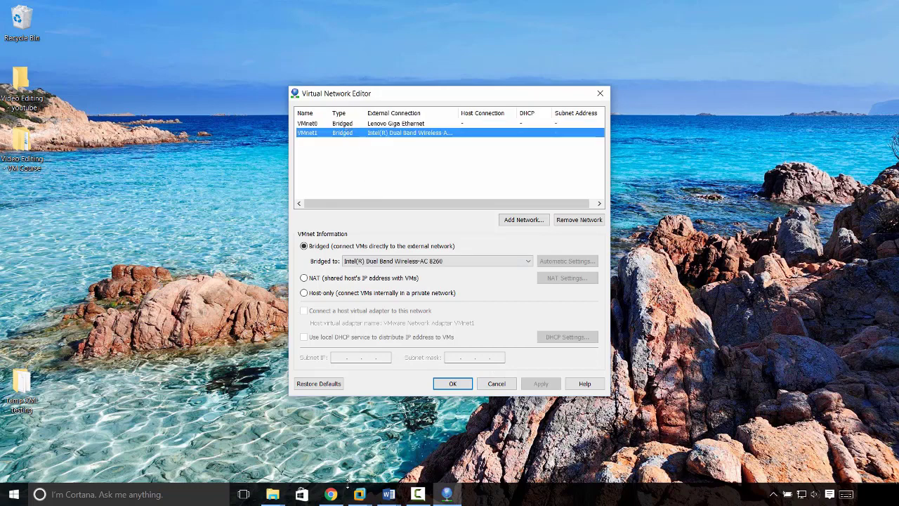
- Return to the Windows XP virtual machine, open its hardware settings again, and close them without changes
mouse_move(360, 494)
left_click(383, 421)
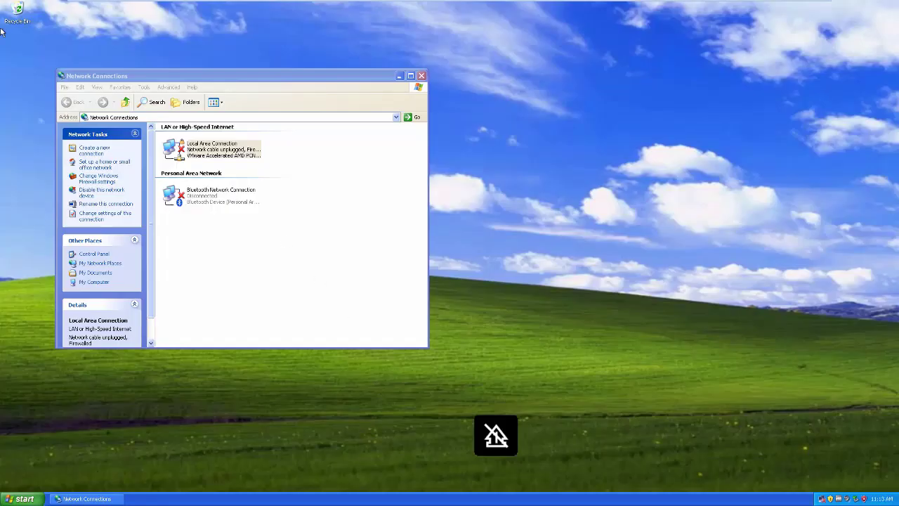
mouse_move(67, 2)
left_click(169, 7)
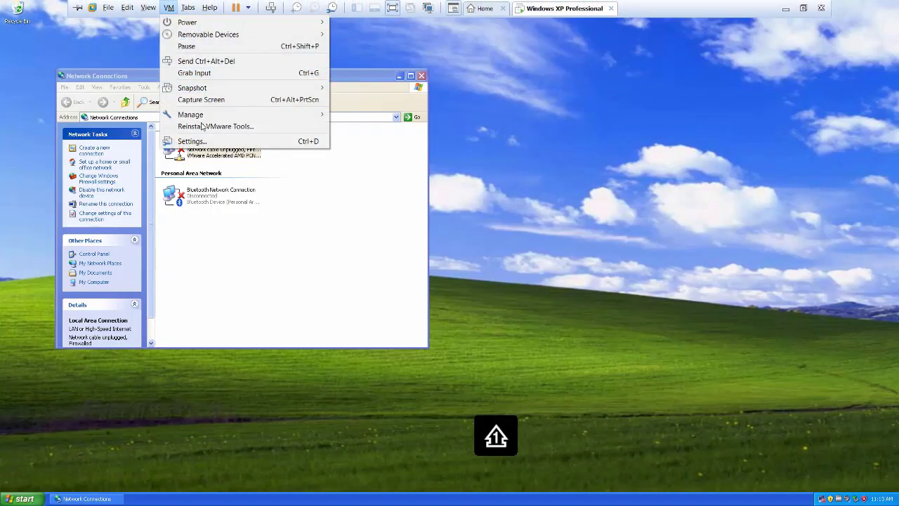
left_click(204, 143)
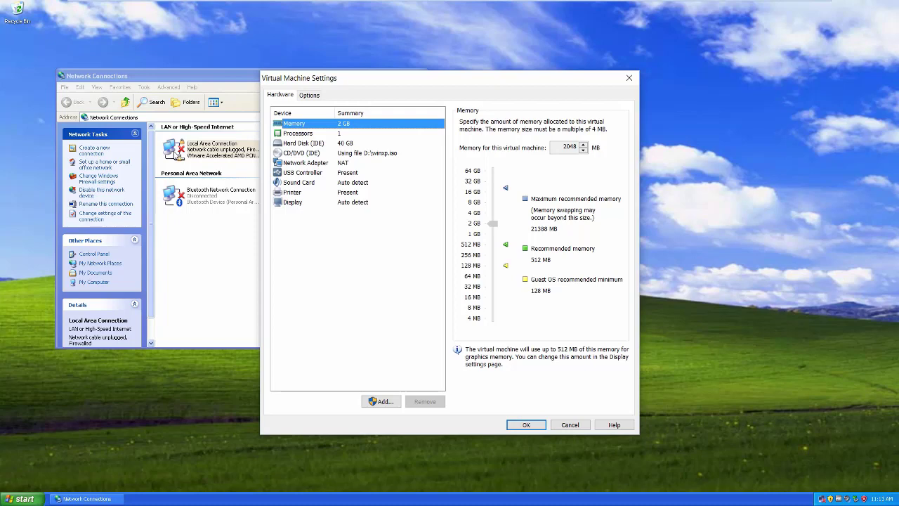
left_click(569, 425)
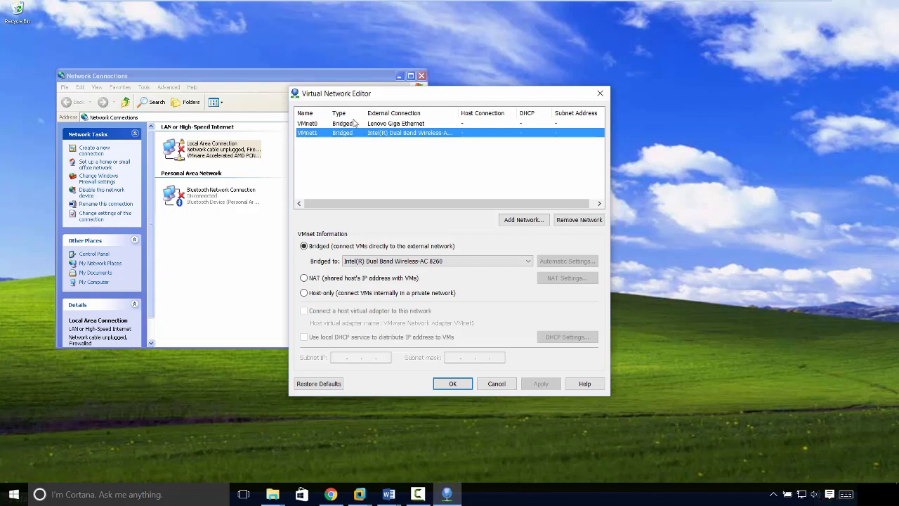
- Select VMnet0 and review the adapters it can be bridged to, keeping Lenovo Giga Ethernet
left_click(302, 124)
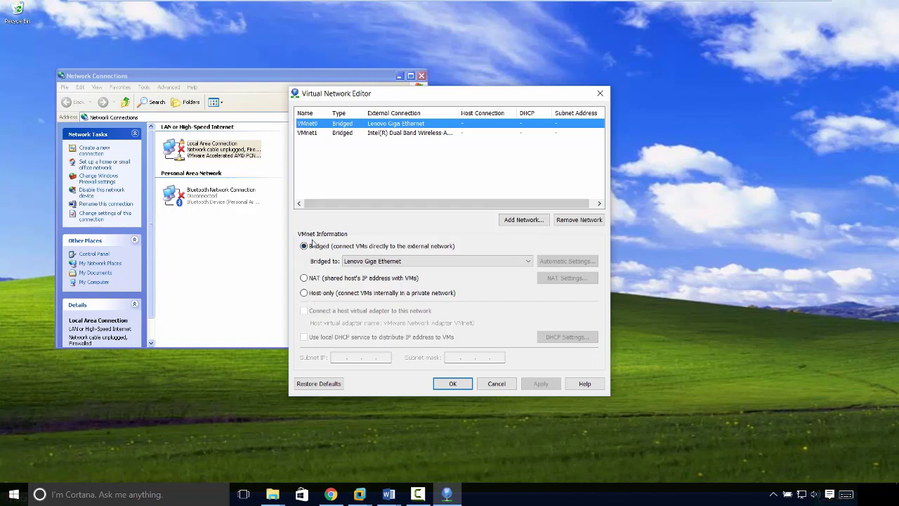
left_click(379, 262)
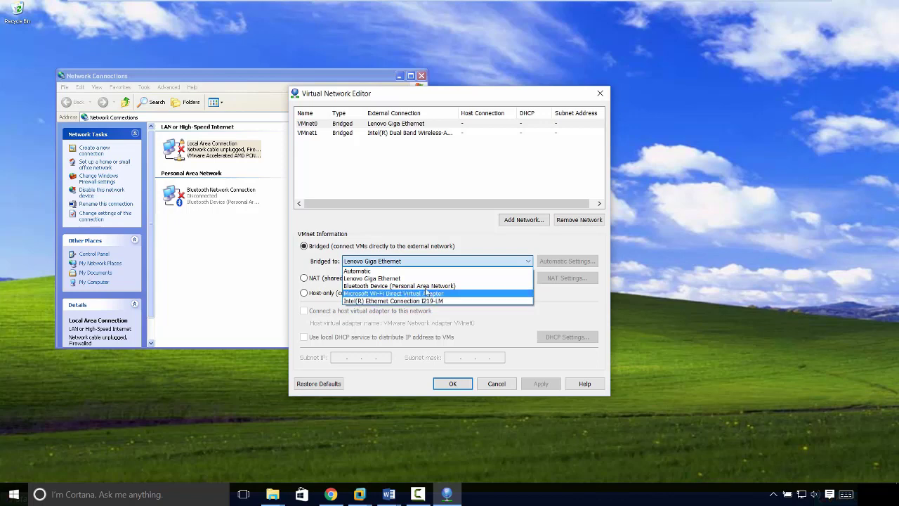
left_click(403, 279)
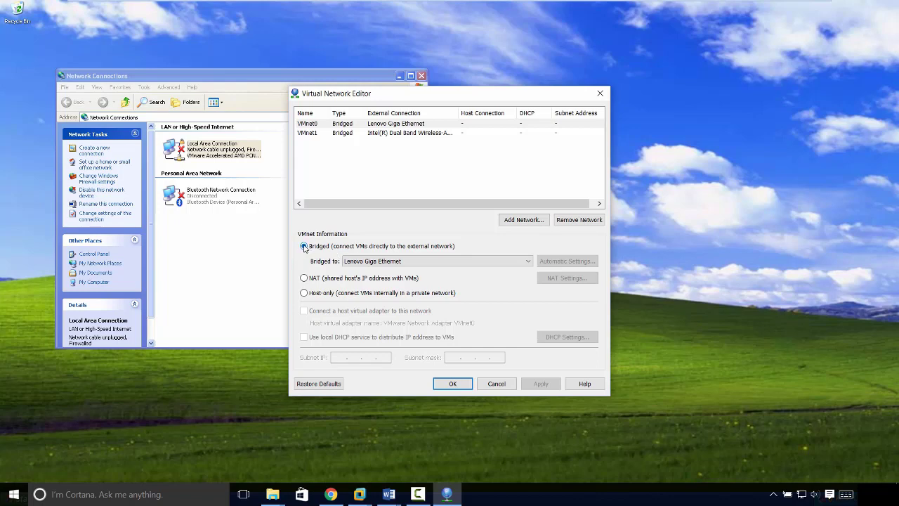
- Try the host-only and NAT connection types for VMnet0
left_click(303, 293)
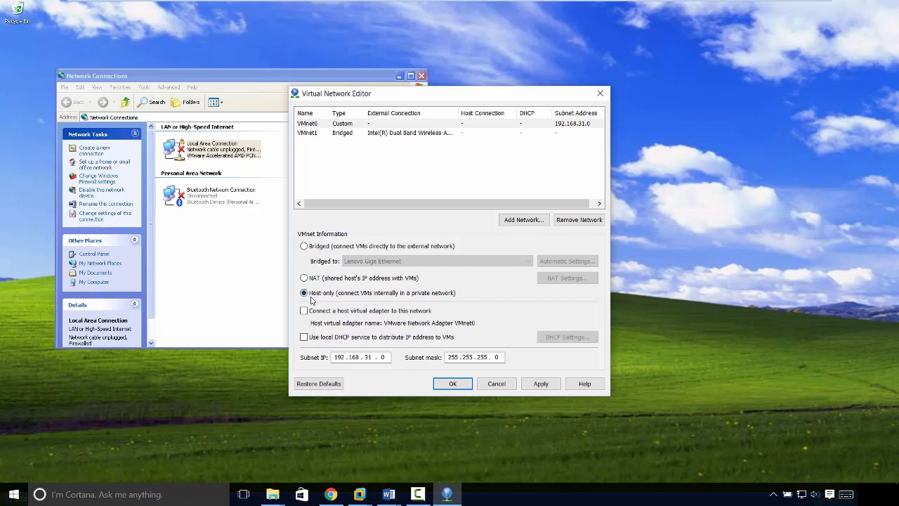
left_click(304, 278)
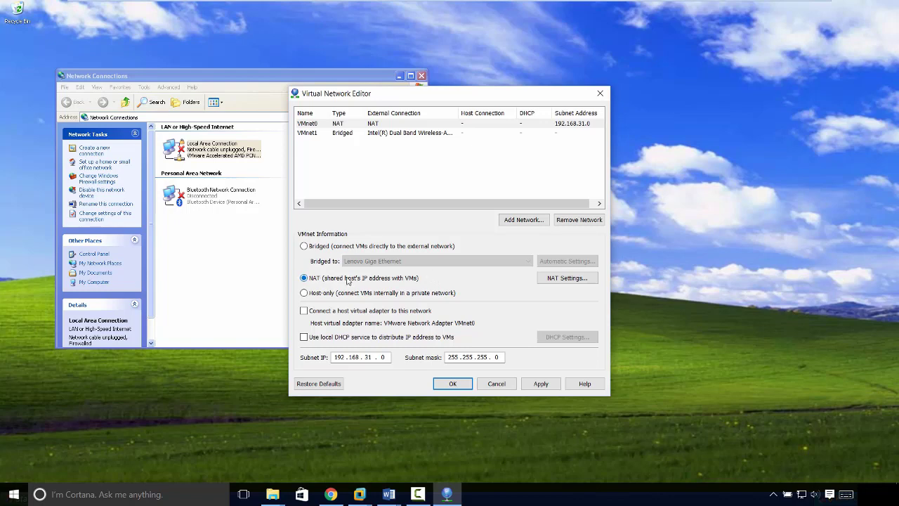
- Set VMnet0 to bridged mode on the Lenovo Giga Ethernet adapter and save the virtual network configuration
left_click(304, 246)
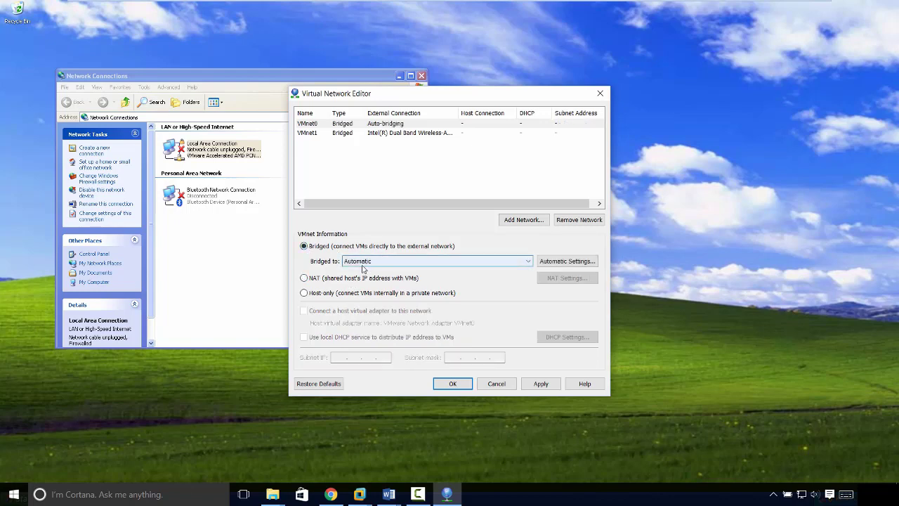
left_click(373, 263)
left_click(378, 278)
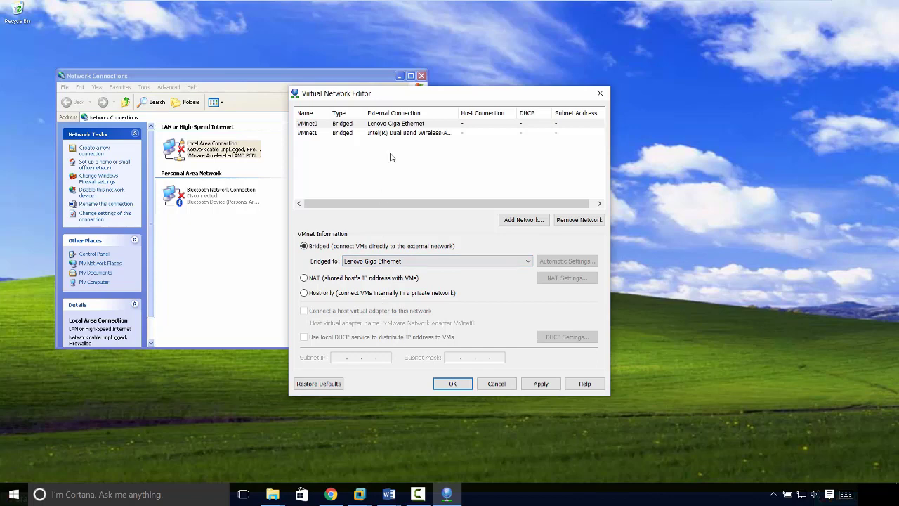
left_click(462, 387)
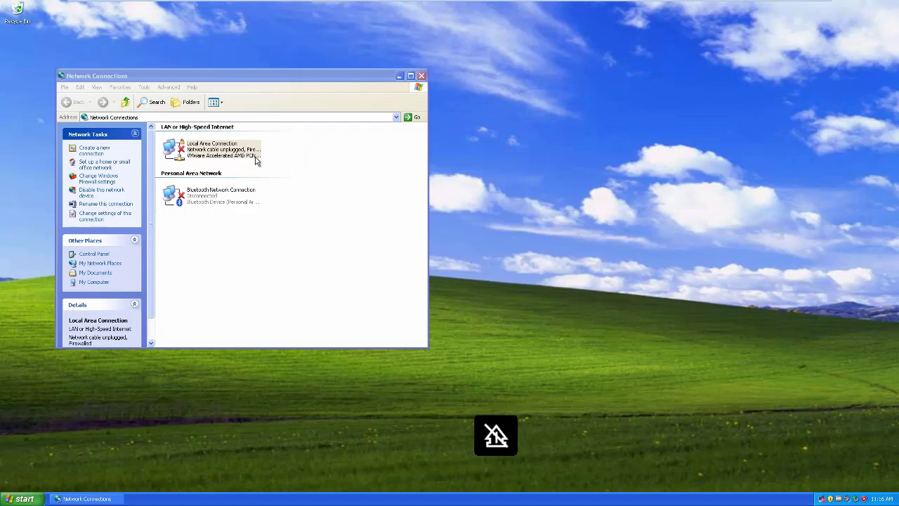
- Open a Command Prompt in the Windows XP guest, move it lower on the desktop, and run ipconfig
left_click(194, 149)
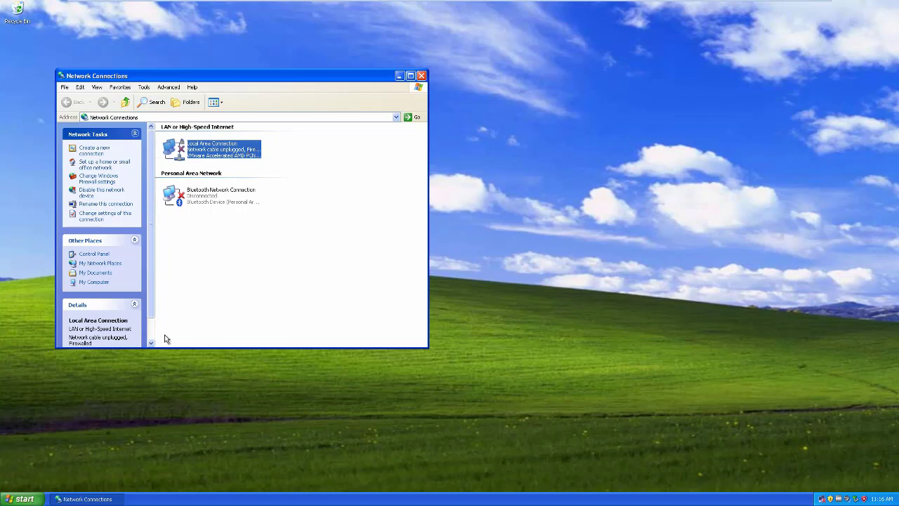
left_click(31, 493)
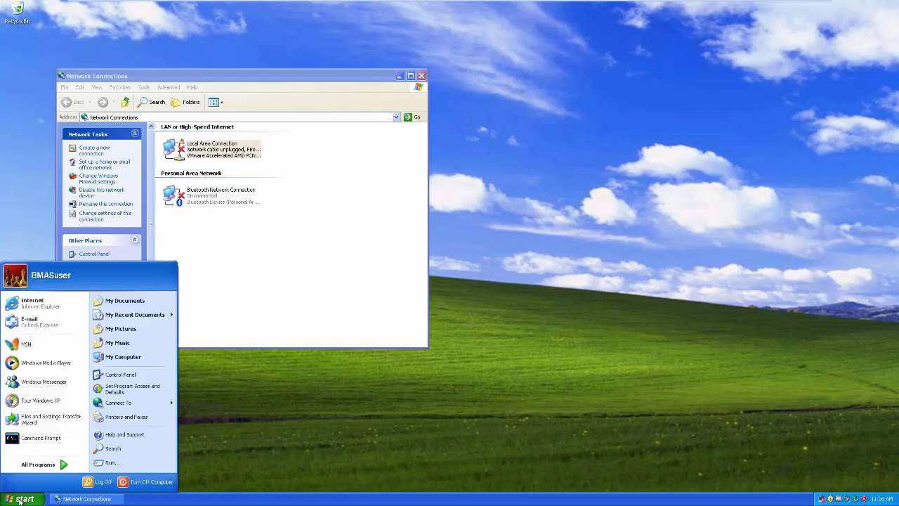
left_click(37, 436)
left_click_drag(260, 89, 259, 264)
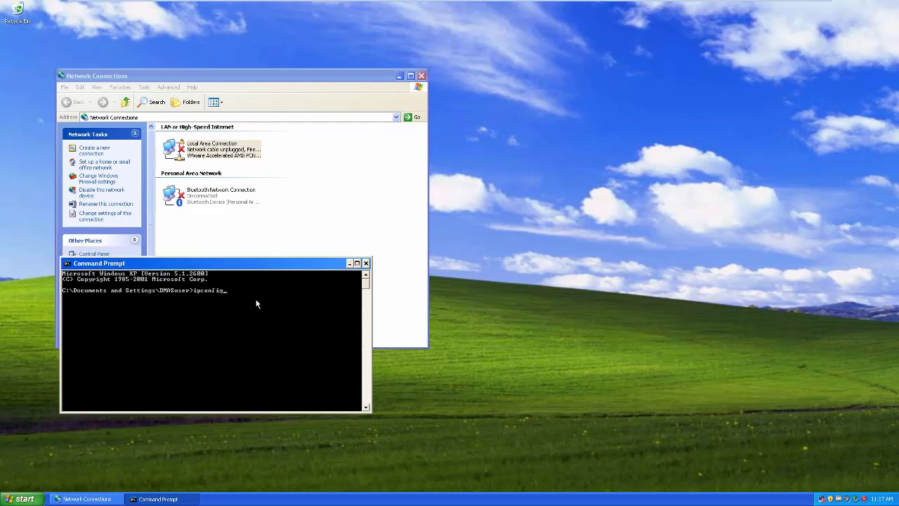
type("ipconfig")
key("Return")
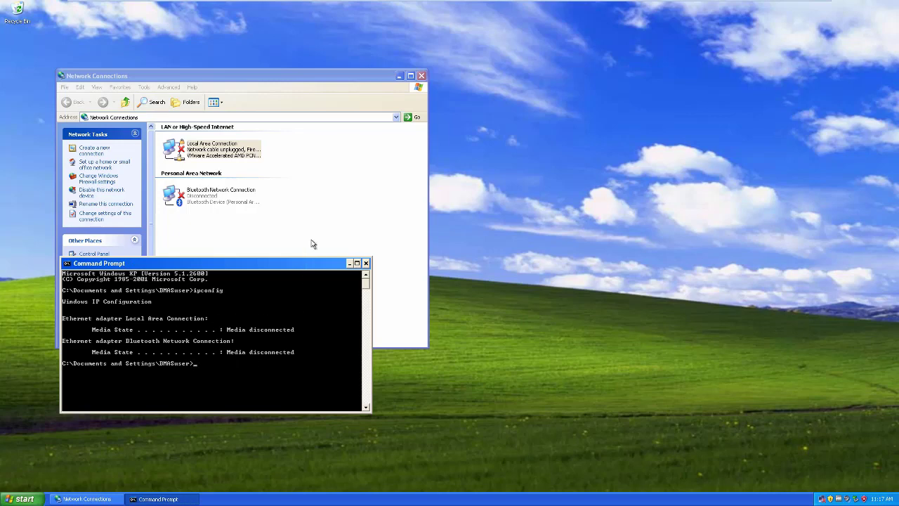
- Arrange the Network Connections window above the Command Prompt so that both are fully visible
left_click_drag(280, 265, 271, 325)
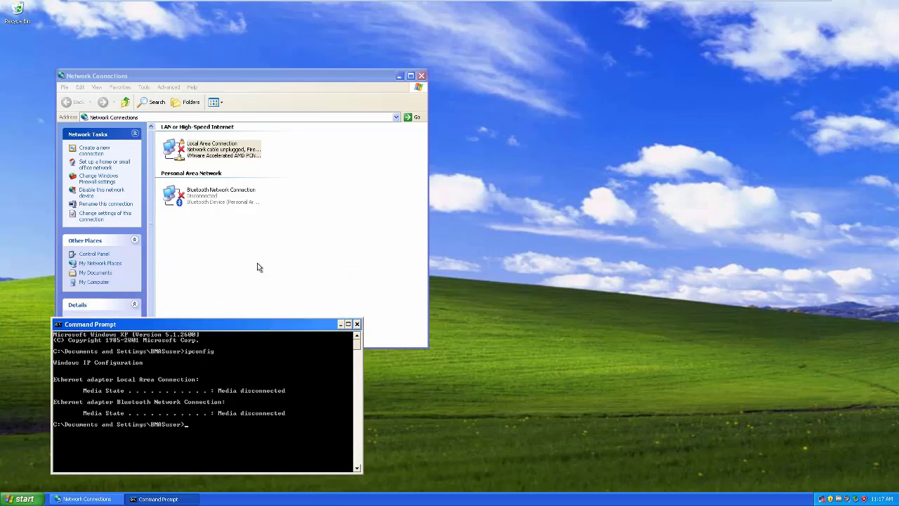
left_click(257, 267)
left_click_drag(248, 83, 244, 39)
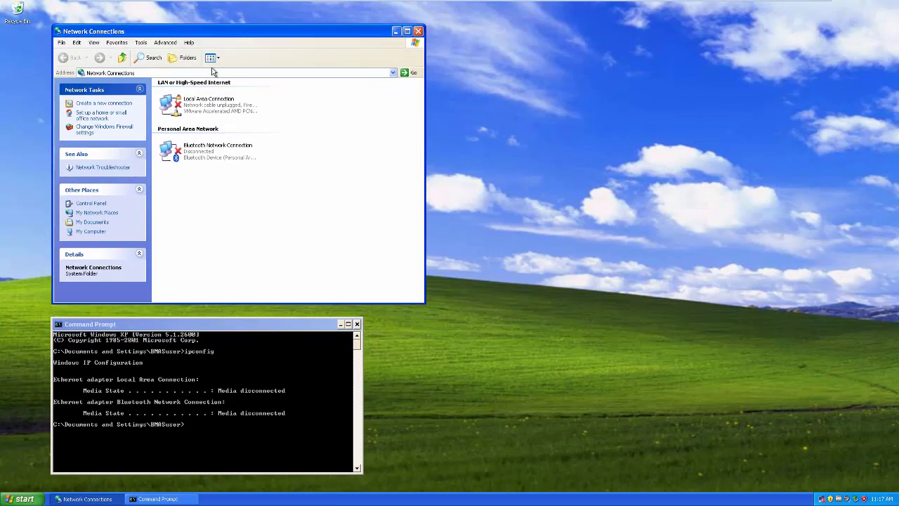
- Set the Local Area Connection's TCP/IP properties to obtain an IP address automatically and save both property dialogs
double_click(166, 107)
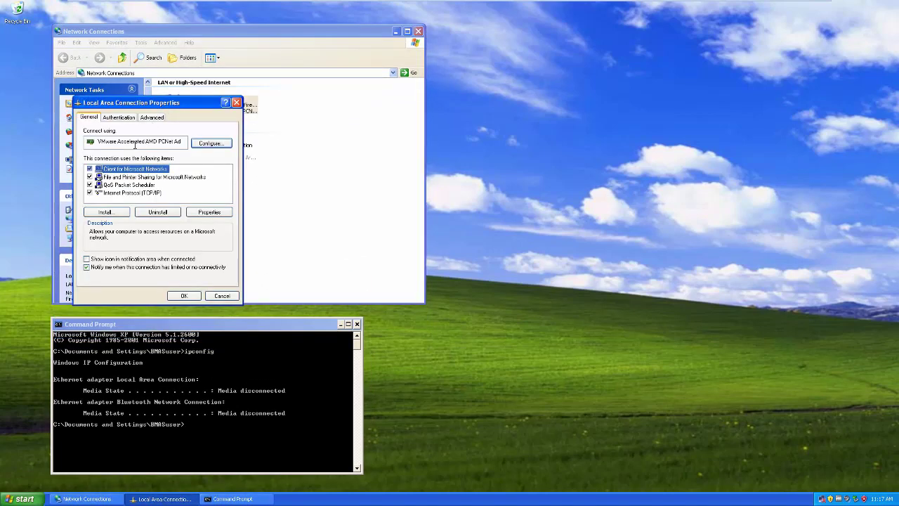
left_click(120, 194)
double_click(118, 193)
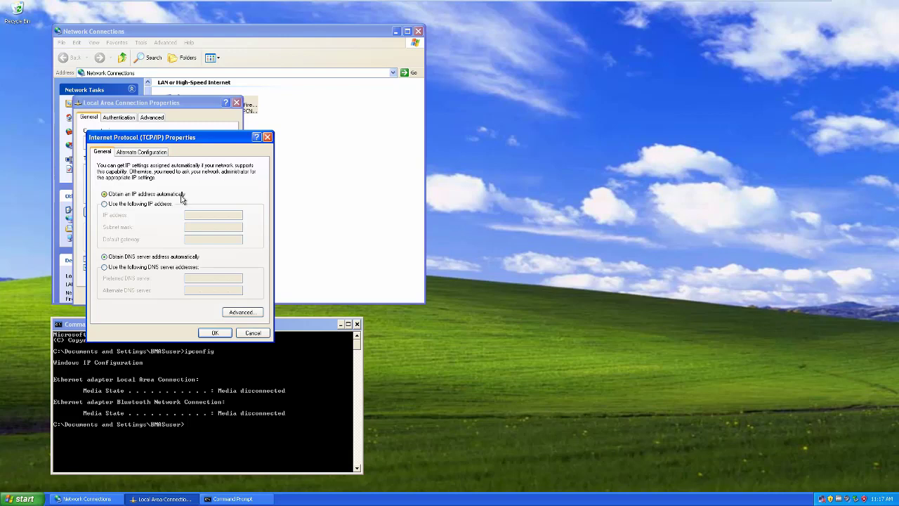
left_click(122, 205)
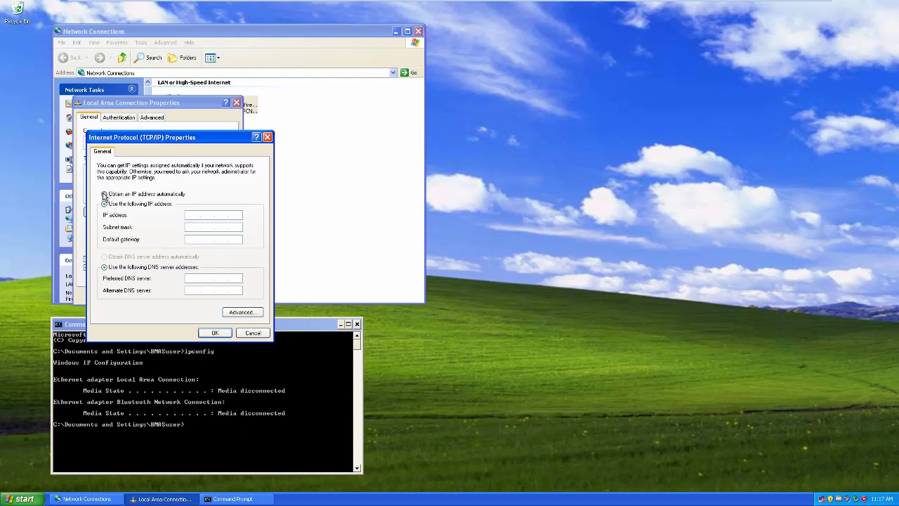
left_click(104, 195)
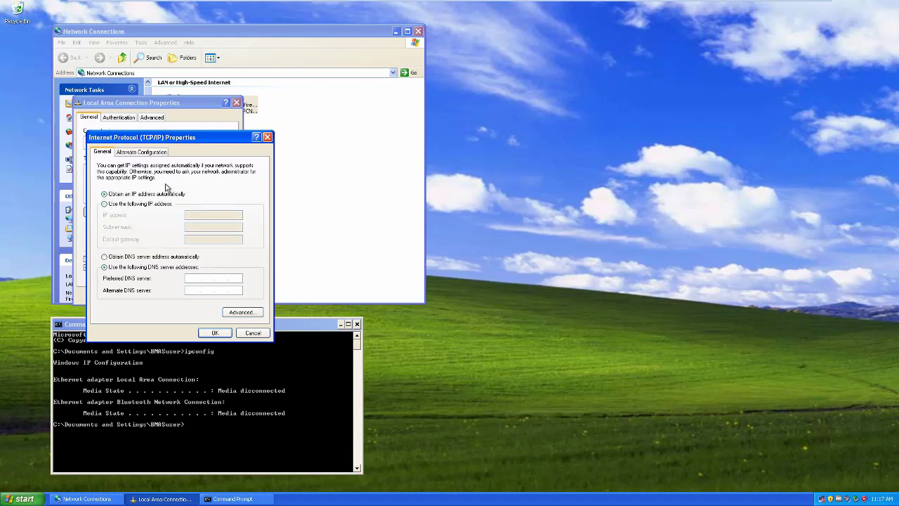
left_click(216, 333)
left_click(185, 296)
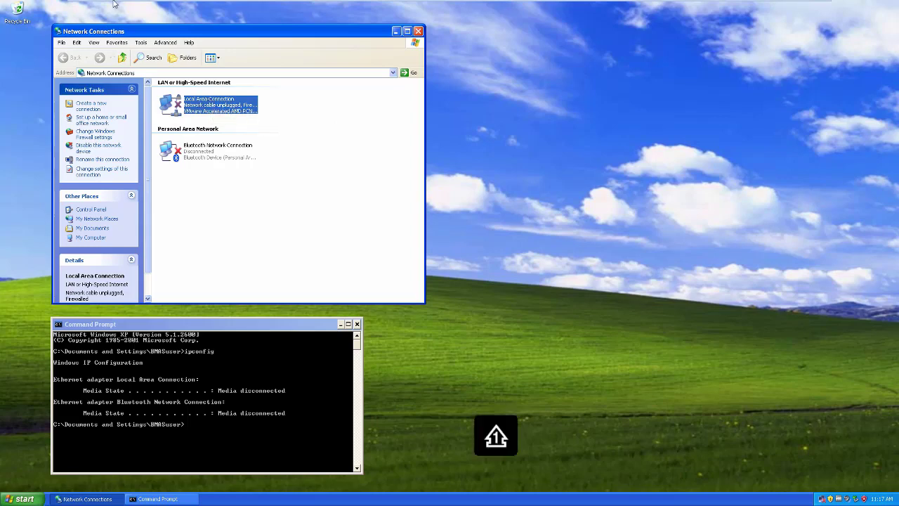
- Set the virtual machine's network adapter to the custom virtual network VMnet0 and save the virtual machine settings
mouse_move(112, 3)
left_click(168, 7)
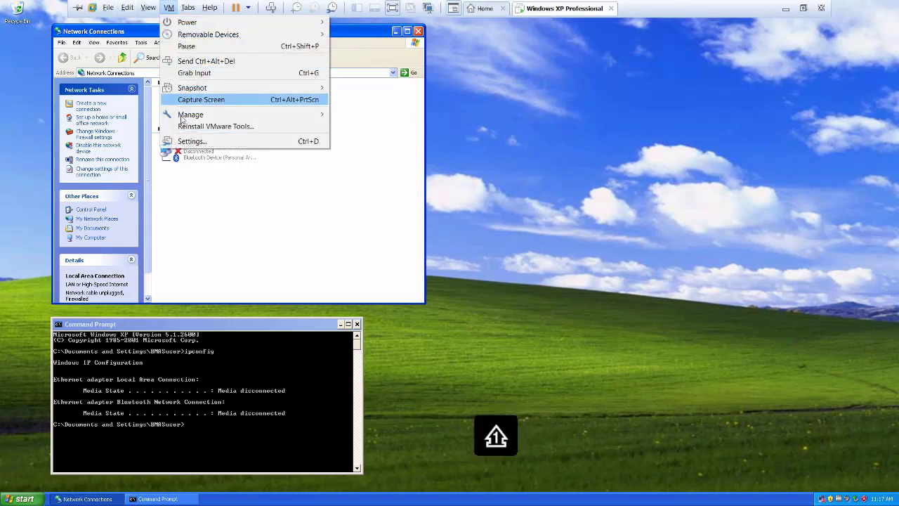
left_click(192, 141)
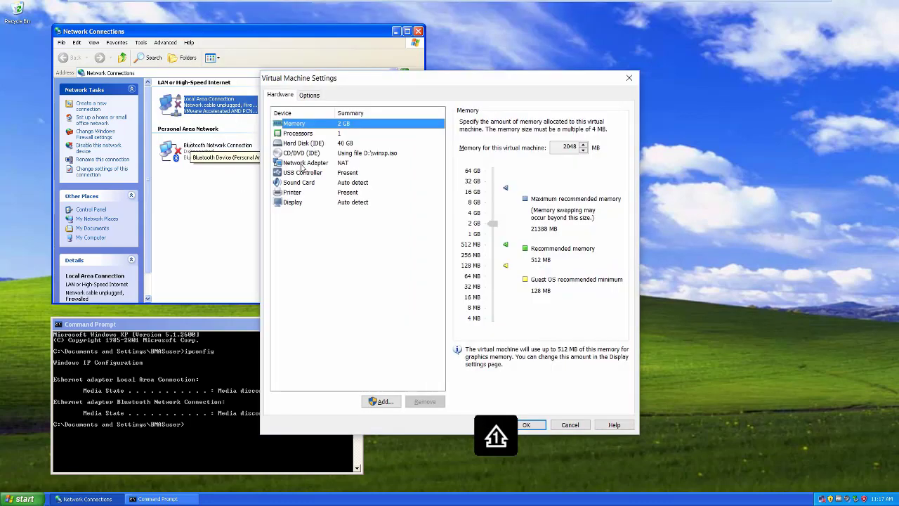
left_click(303, 163)
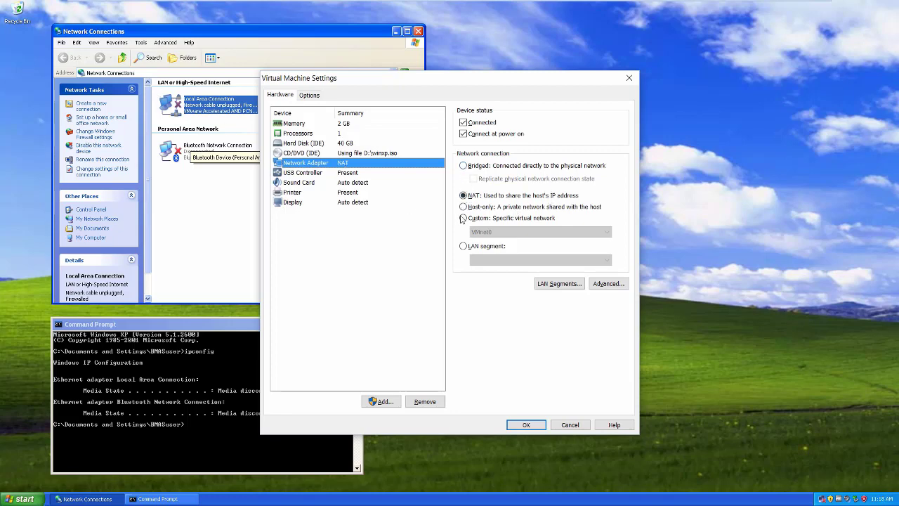
left_click(464, 218)
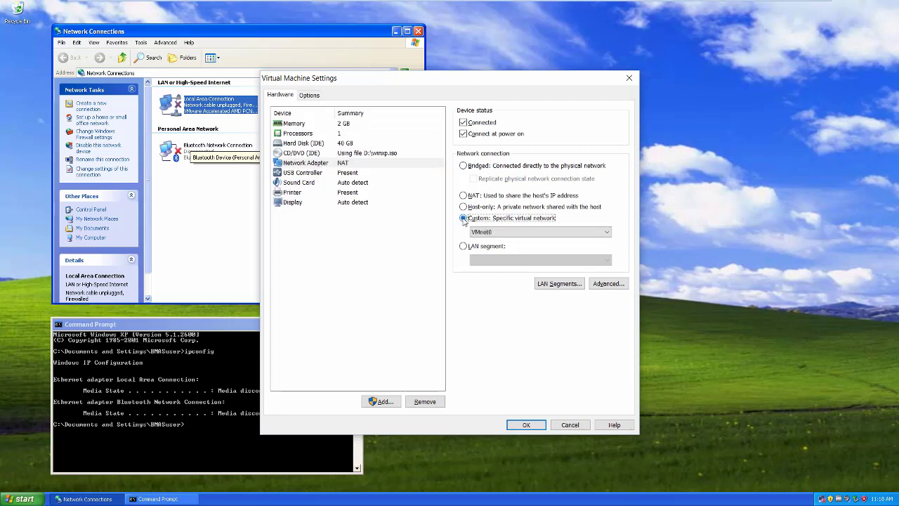
left_click(495, 234)
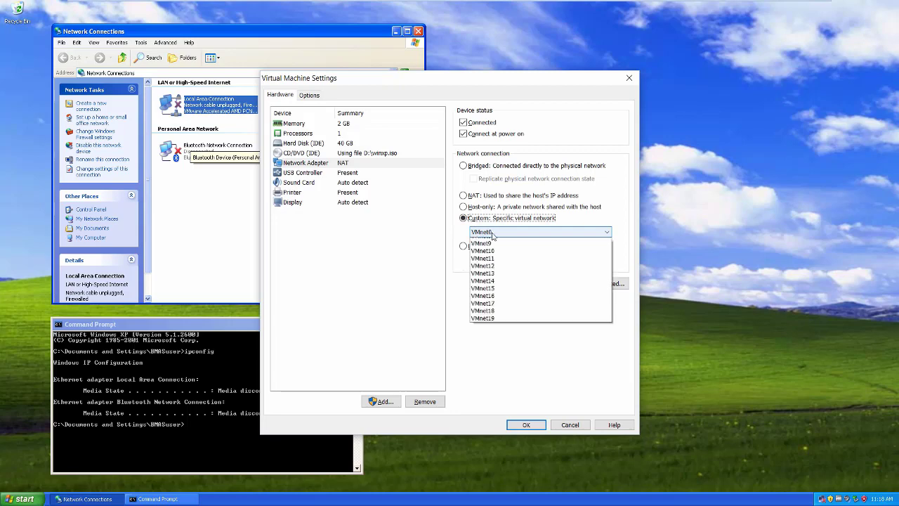
left_click(495, 238)
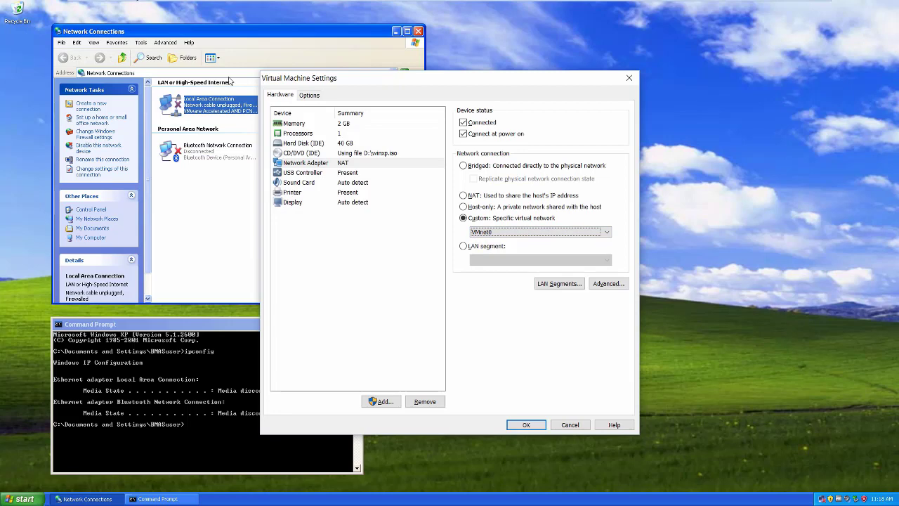
left_click(528, 427)
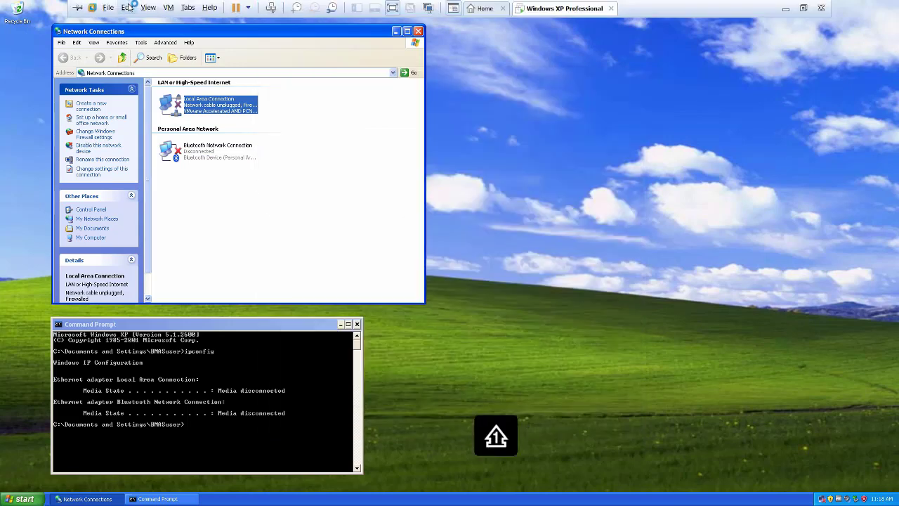
- Review the virtual networks in the Virtual Network Editor and close it without changes
left_click(127, 8)
left_click(145, 60)
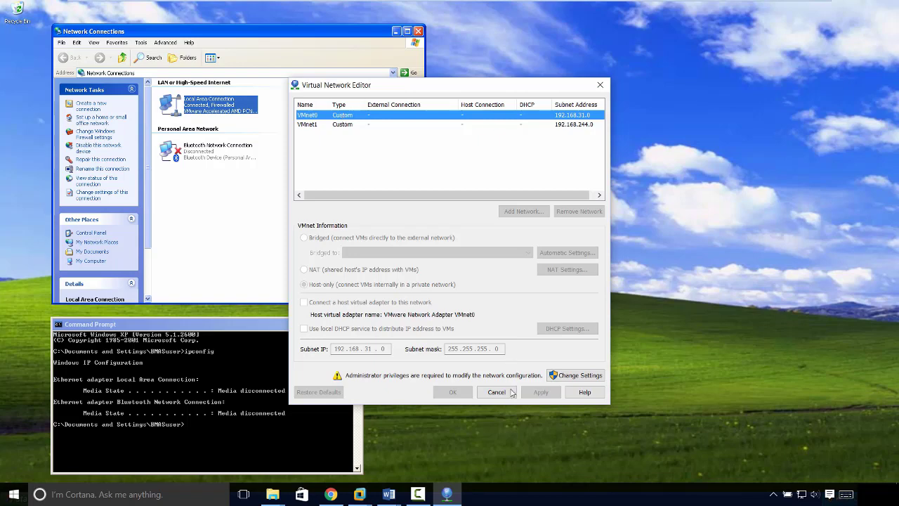
left_click(461, 388)
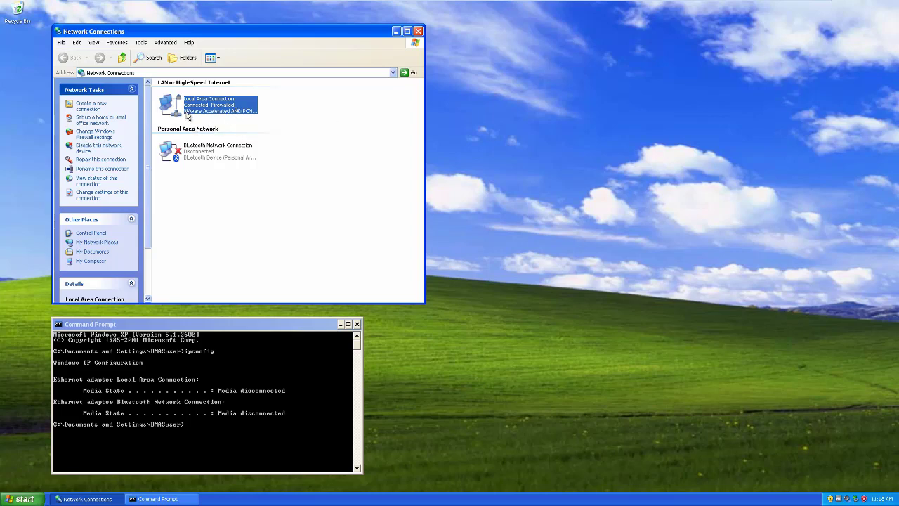
- Run ipconfig again in the guest's Command Prompt and move its window slightly higher to read the adapter's IP configuration
left_click(242, 444)
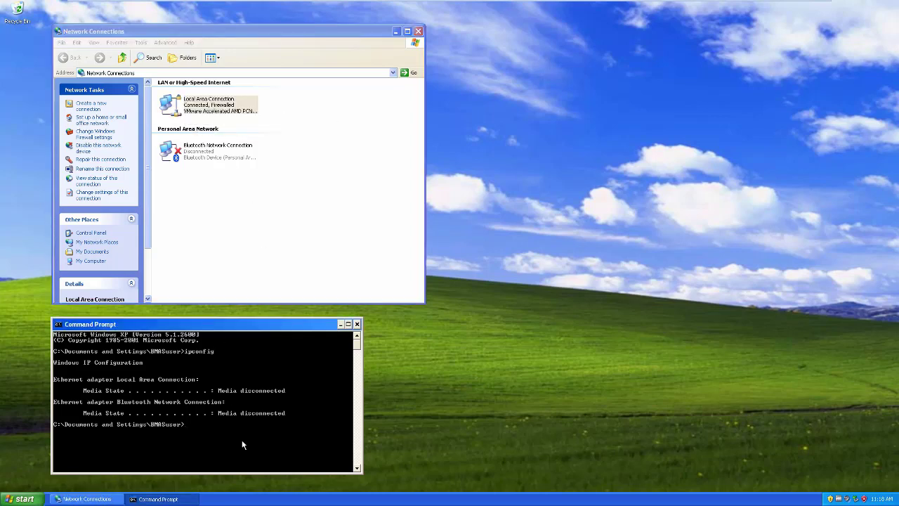
type("ipconfig")
key("Return")
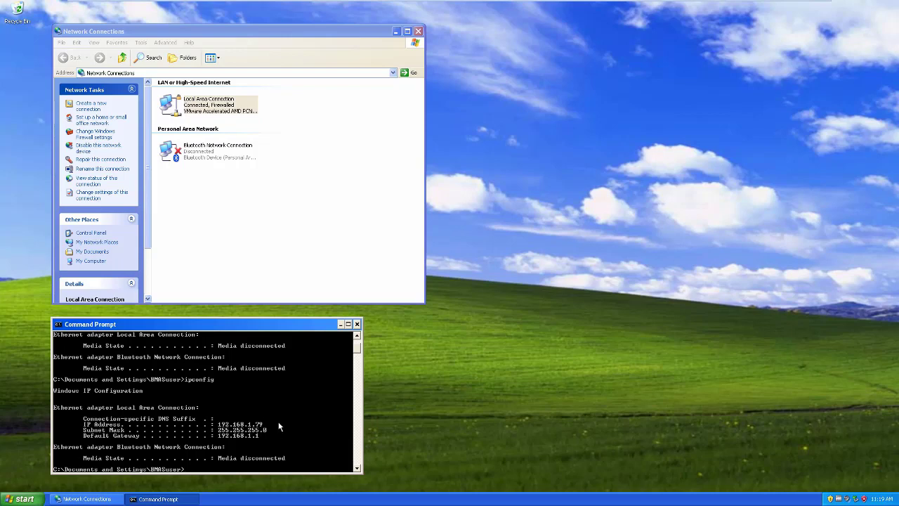
left_click_drag(235, 324, 238, 314)
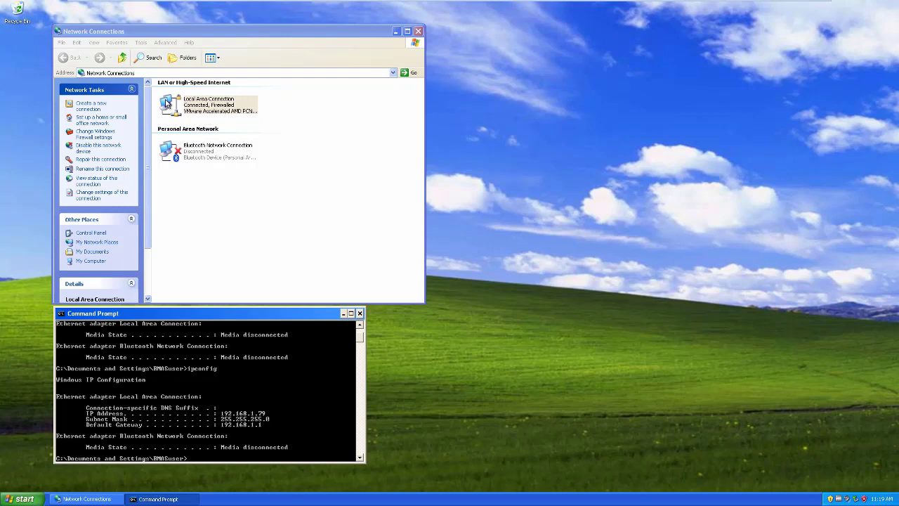
- Rename the Local Area Connection in the guest's Network Connections as Programming Network
left_click(199, 111)
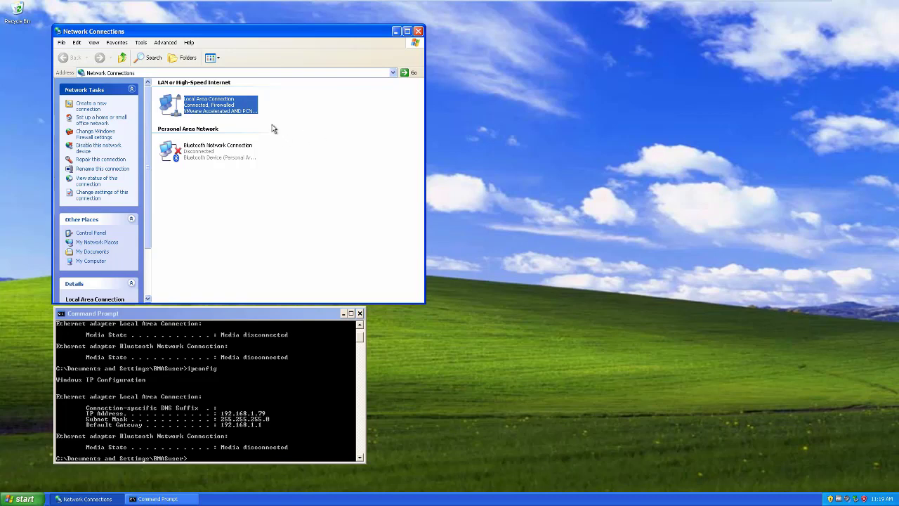
left_click(219, 104)
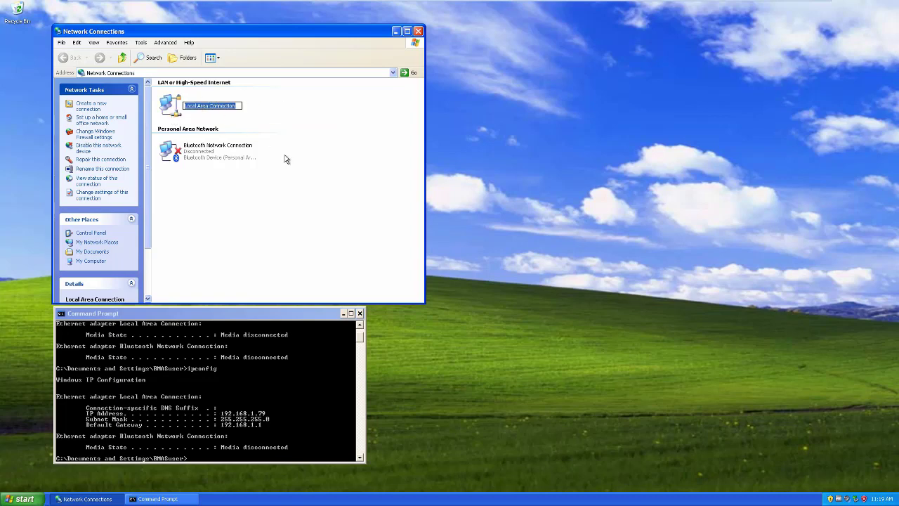
type("Programming Network")
key("Return")
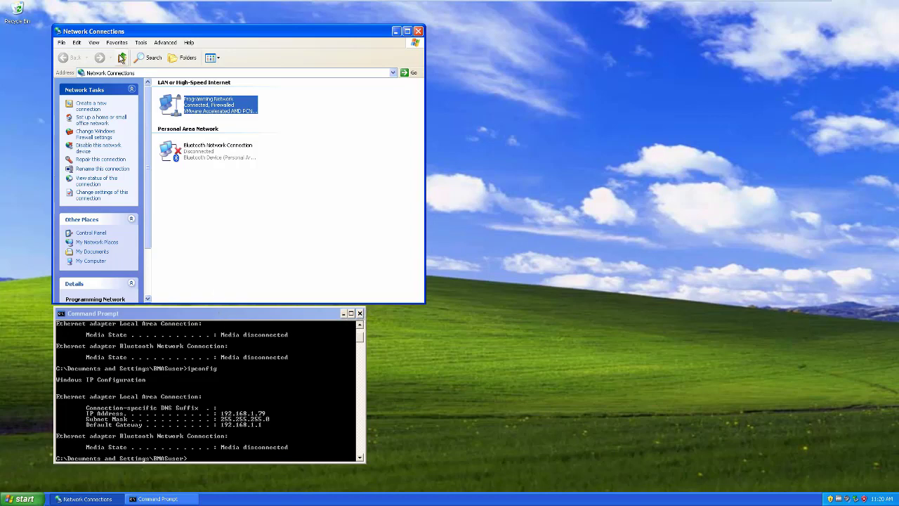
- Review the virtual machine's hardware settings, including the network adapter assignment, and close them without changes
key("shift")
left_click(127, 7)
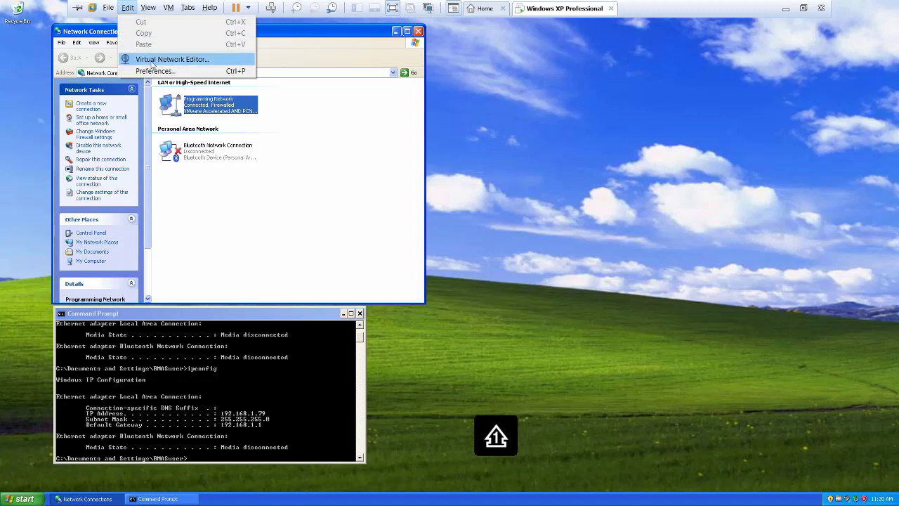
left_click(169, 8)
left_click(168, 8)
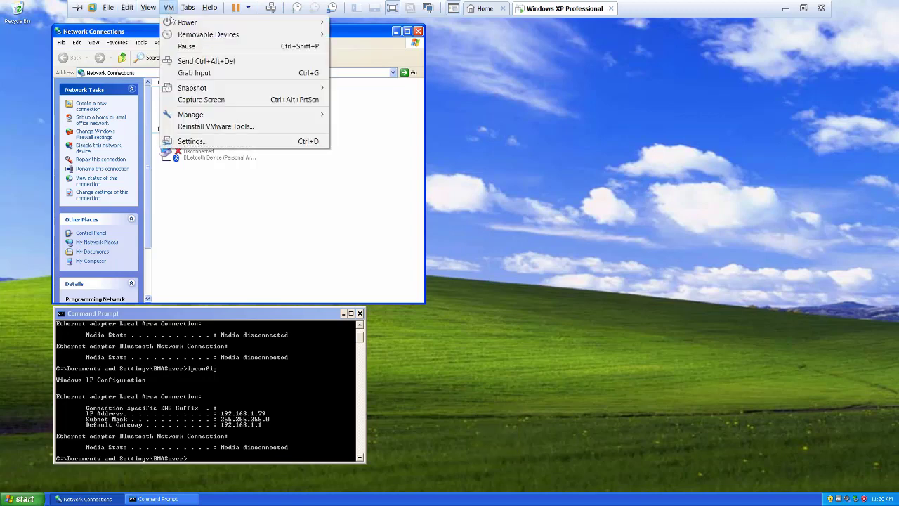
left_click(223, 143)
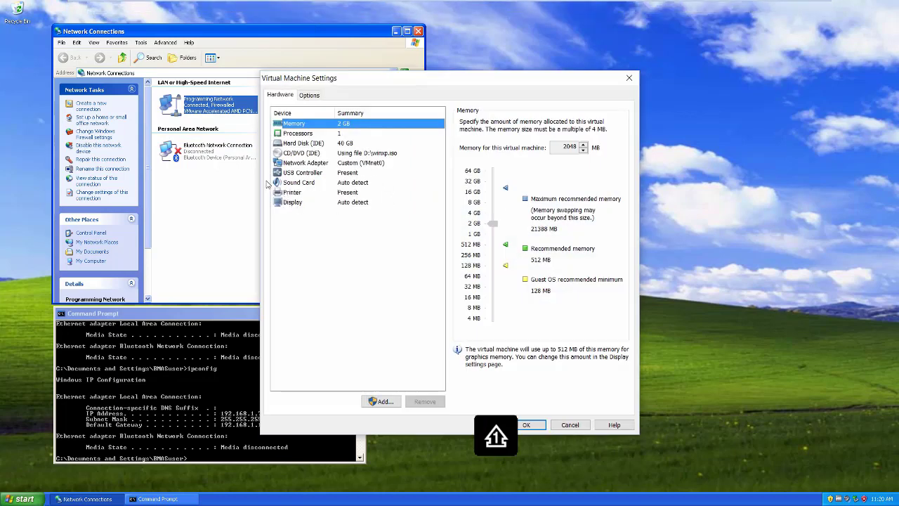
left_click(568, 425)
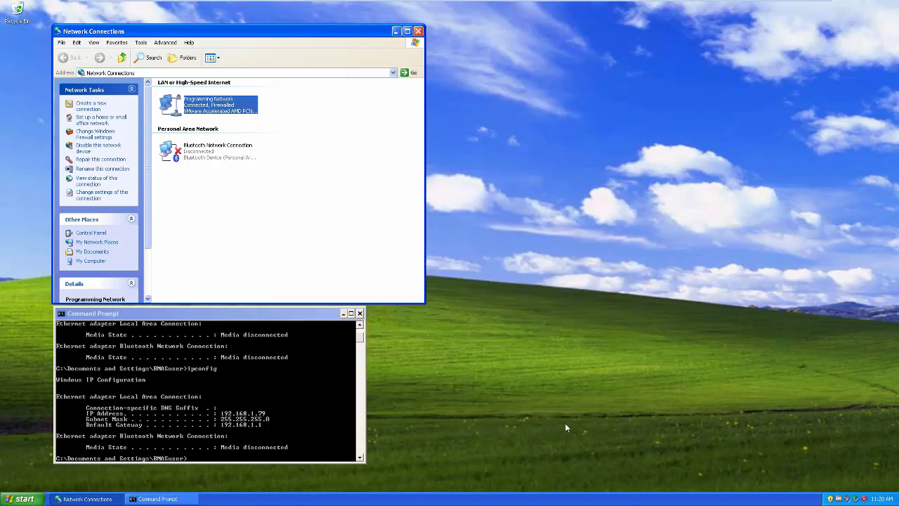